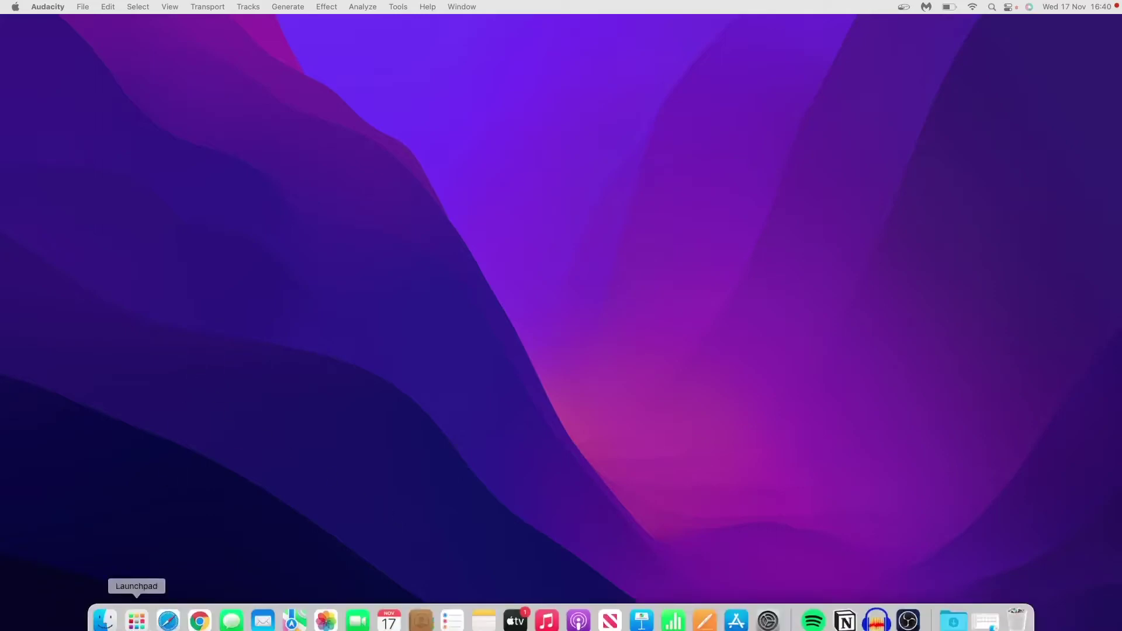
Step: Launch Safari and choose File > Import From > Google Chrome
left_click(168, 611)
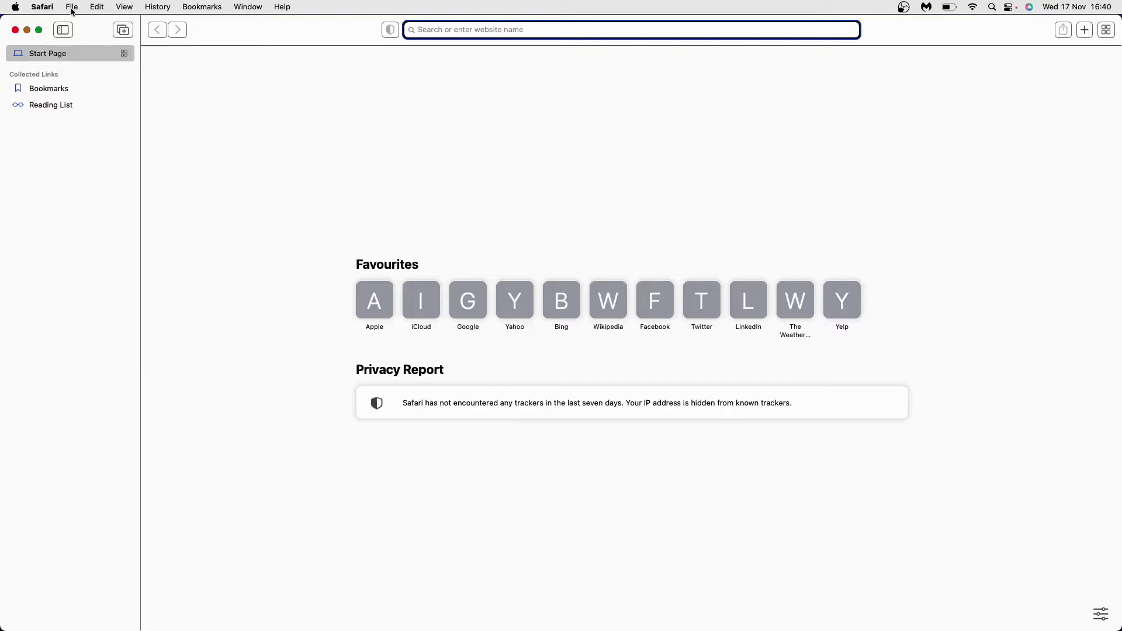
left_click(72, 7)
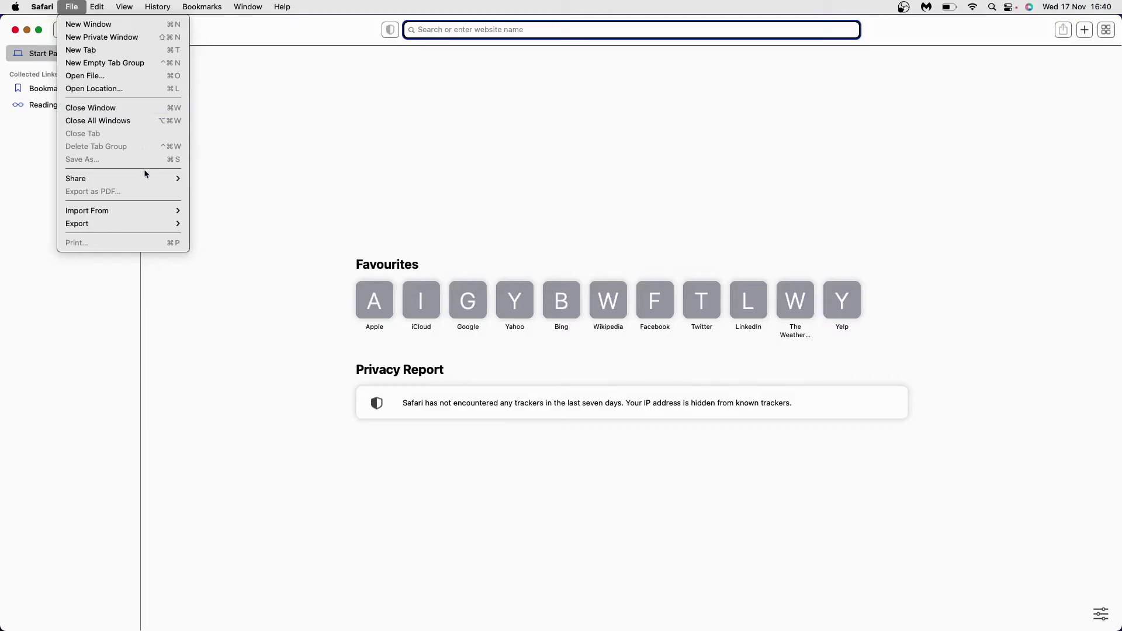
mouse_move(87, 211)
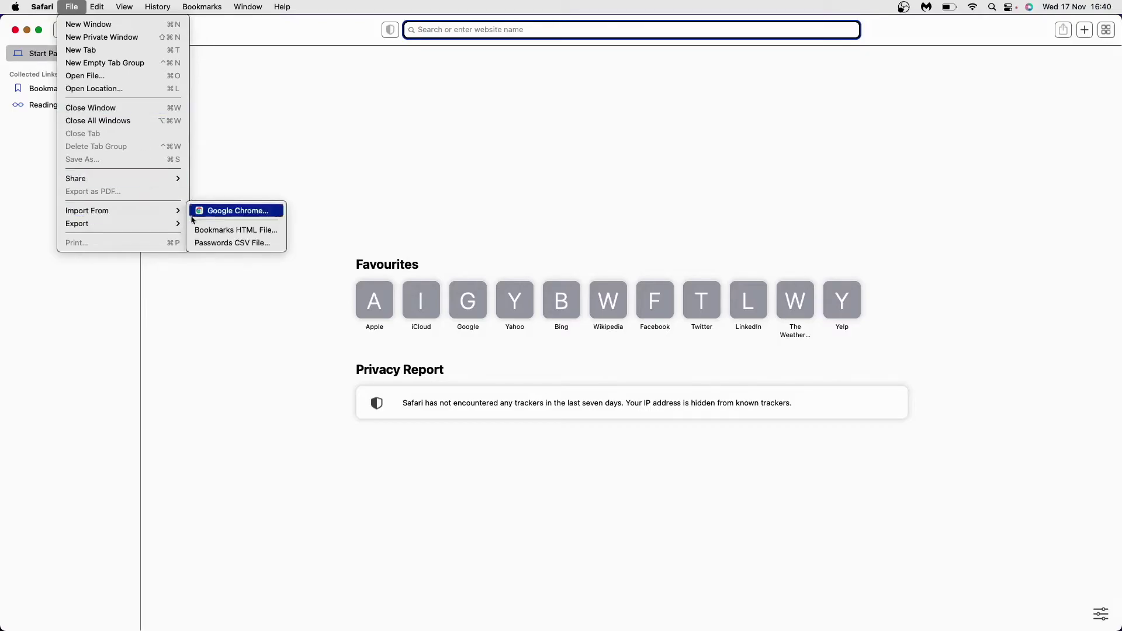
left_click(238, 212)
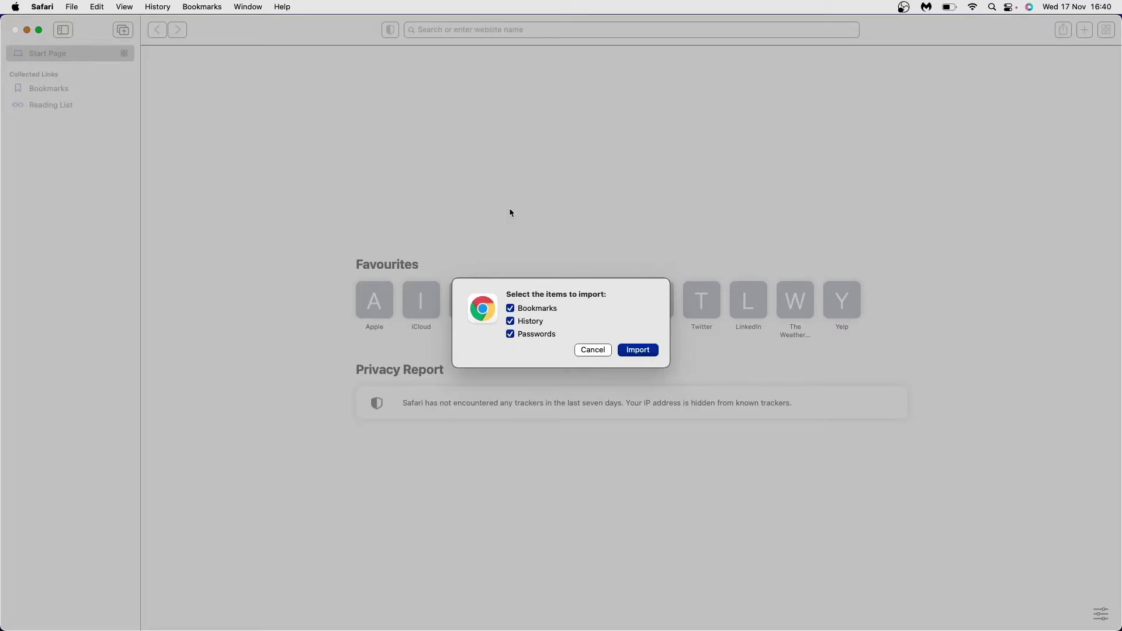
Step: Narrow the Chrome import to Bookmarks only, unticking History and Passwords
left_click(510, 308)
left_click(511, 333)
left_click(510, 308)
left_click(511, 321)
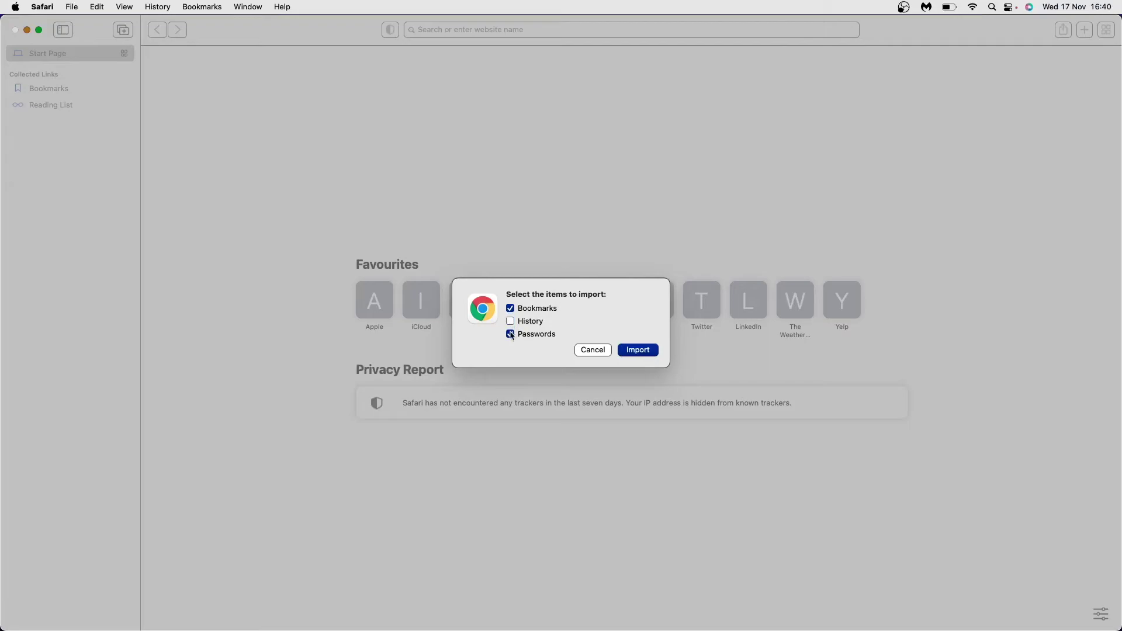
Step: Start the import of the Google Chrome bookmarks
left_click(642, 352)
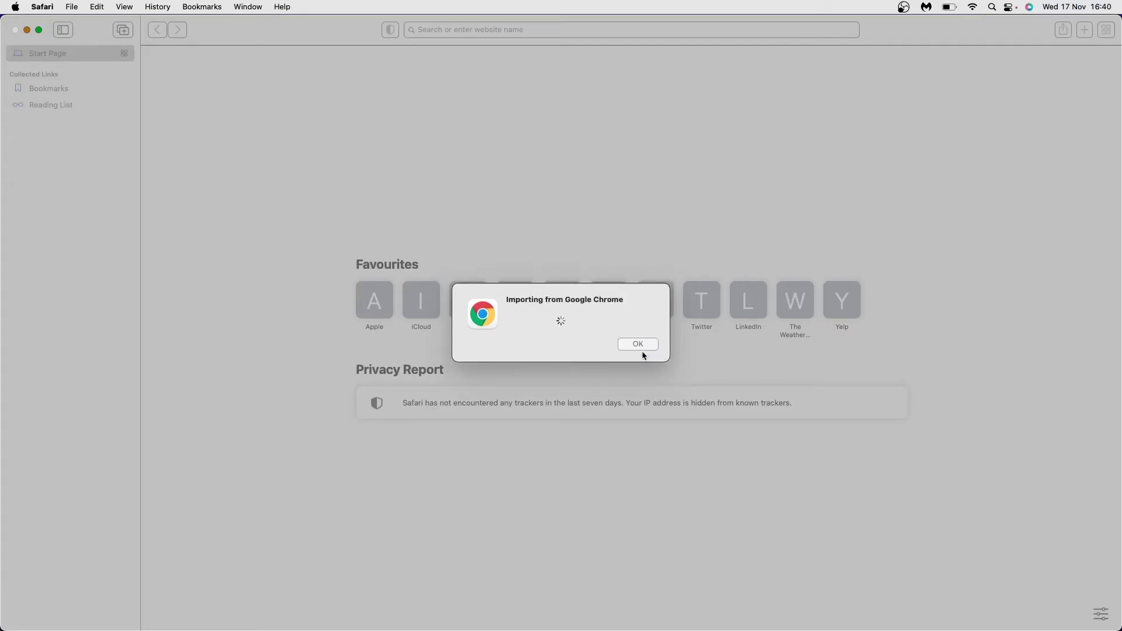